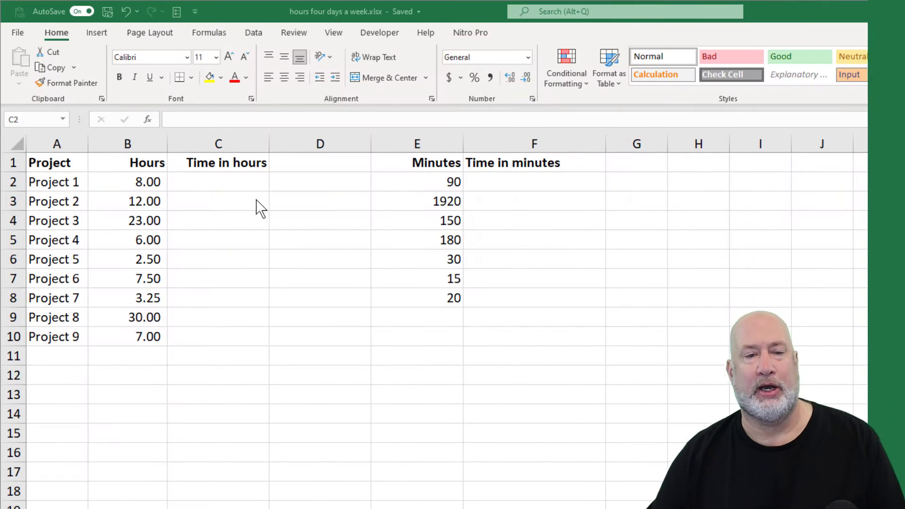
Enter =B2/24 in C2 and fill it down through C10.
{"action": "left_click", "coordinate": [238, 175]}
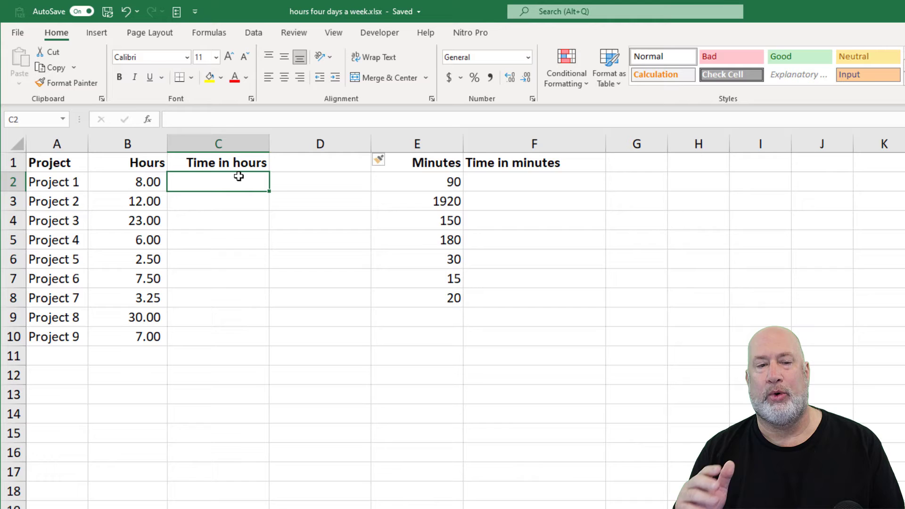
{"action": "type", "text": "="}
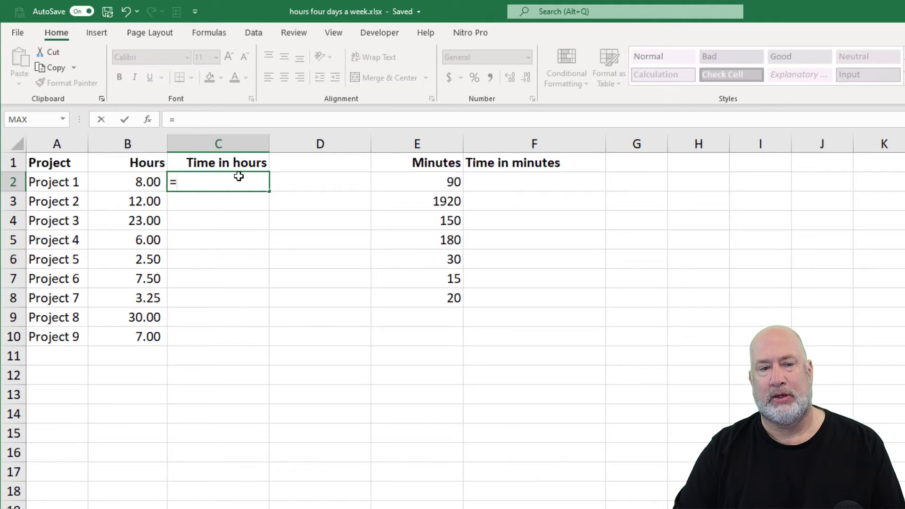
{"action": "key", "text": "Left"}
{"action": "type", "text": "/"}
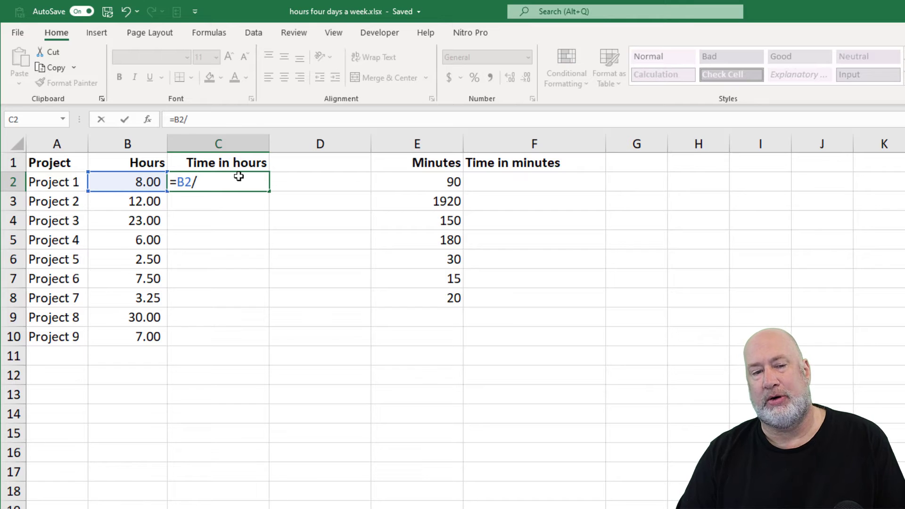
{"action": "type", "text": "24"}
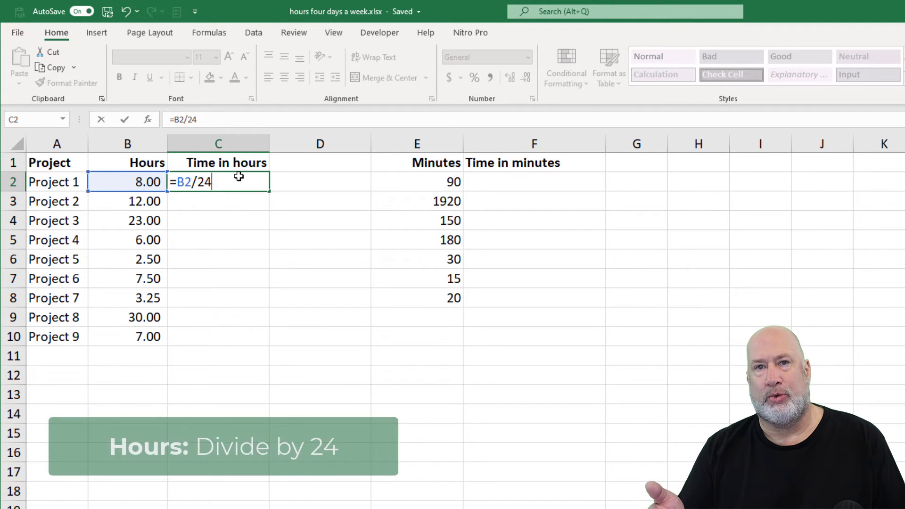
{"action": "key", "text": "ctrl+Return"}
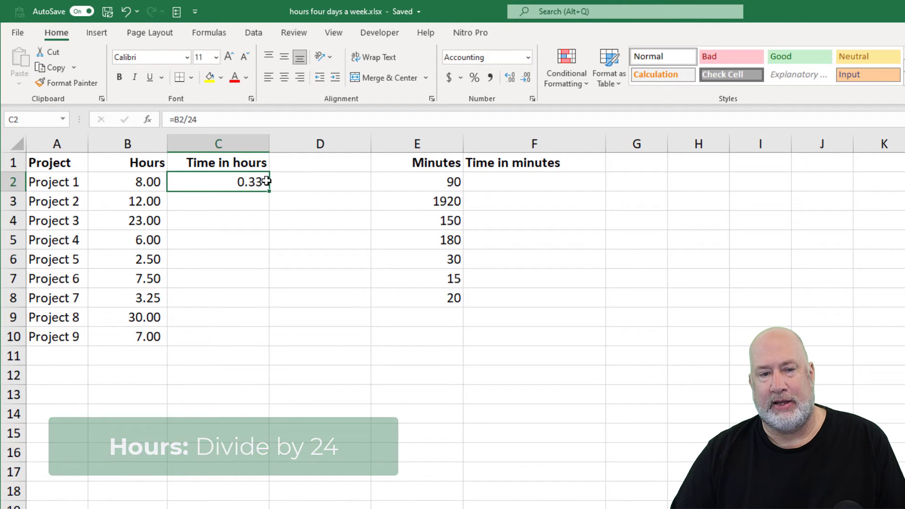
{"action": "left_click_drag", "start_coordinate": [269, 192], "coordinate": [265, 349]}
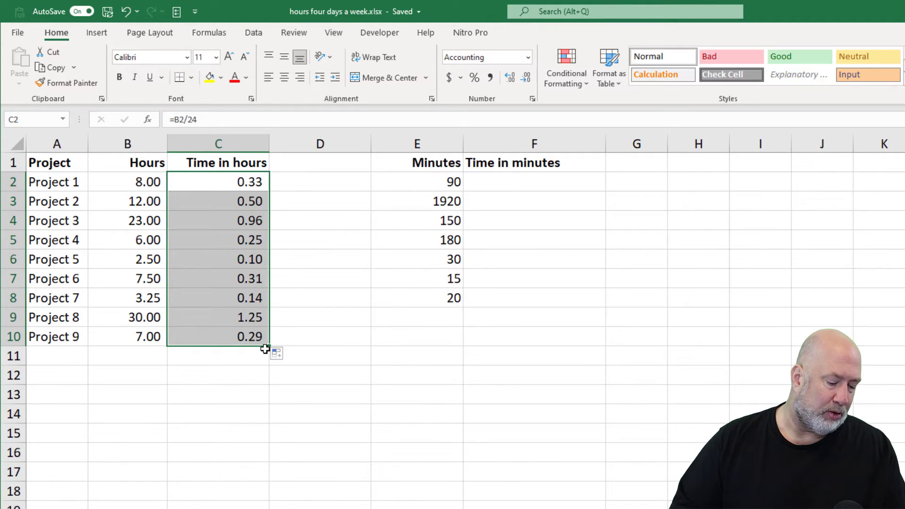
Apply the custom h:mm number format to the Time in hours results.
{"action": "key", "text": "ctrl+1"}
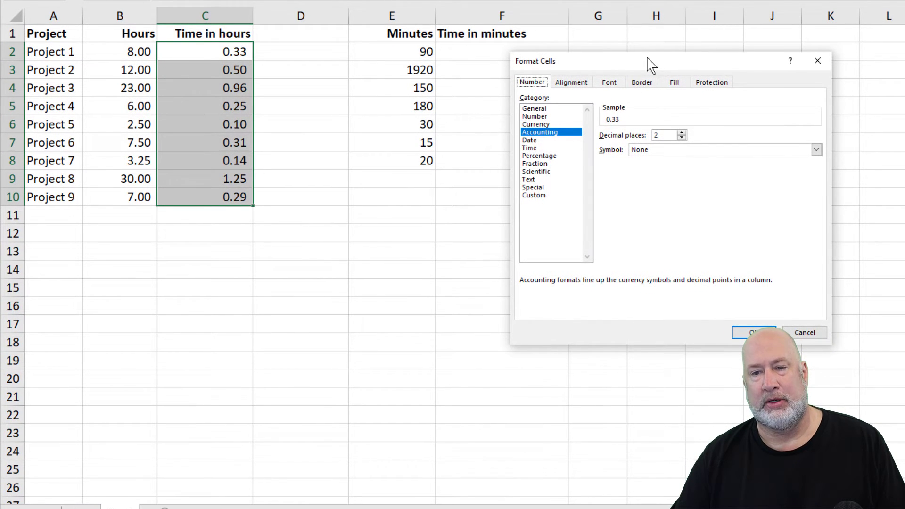
{"action": "left_click_drag", "start_coordinate": [650, 65], "coordinate": [660, 67]}
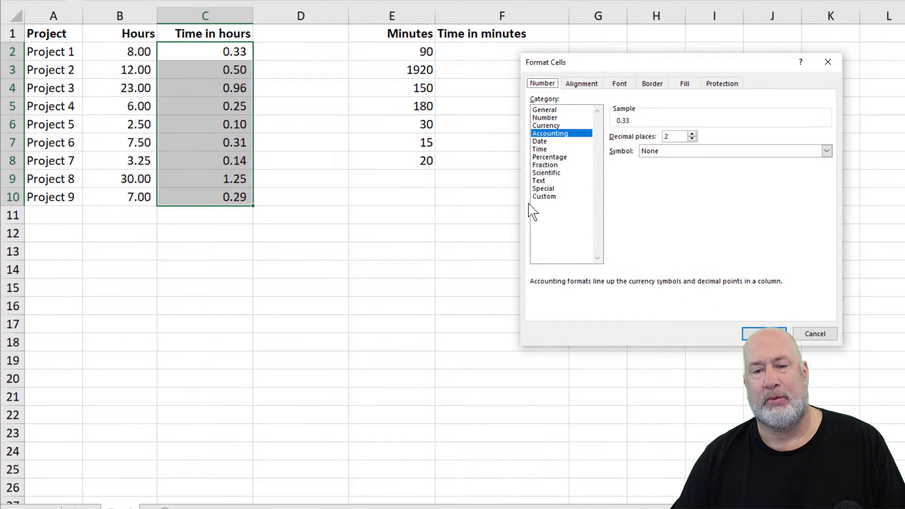
{"action": "left_click", "coordinate": [546, 196]}
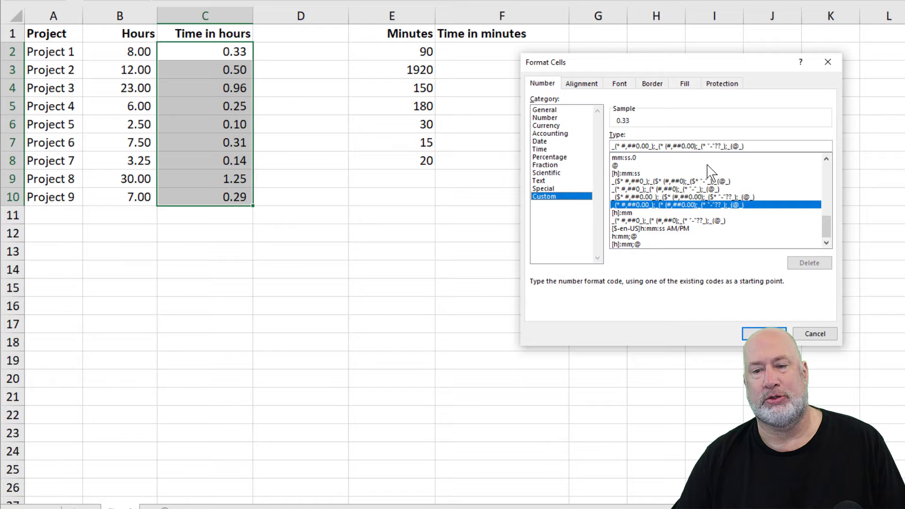
{"action": "left_click", "coordinate": [611, 146]}
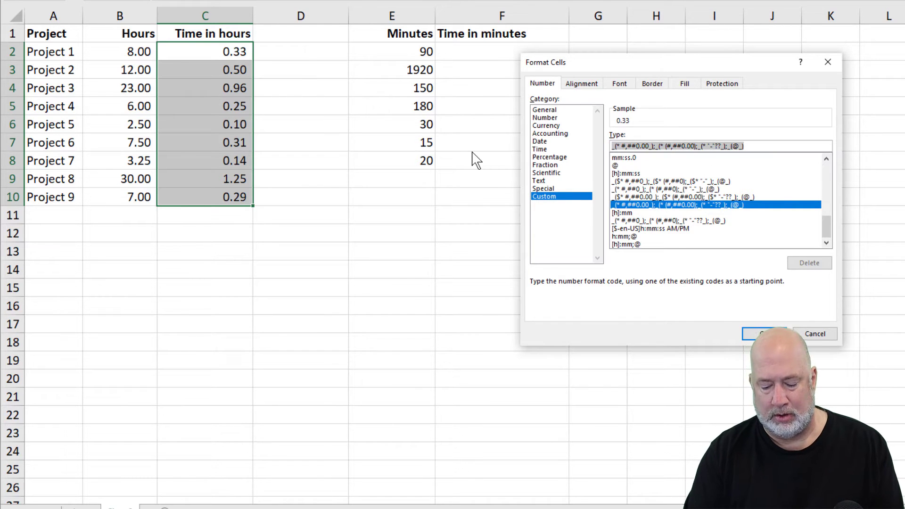
{"action": "type", "text": "h"}
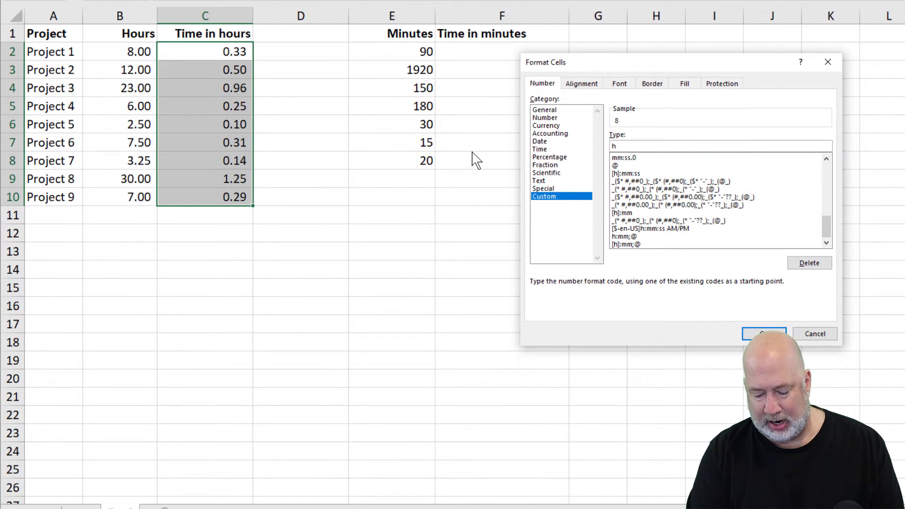
{"action": "type", "text": ":mm"}
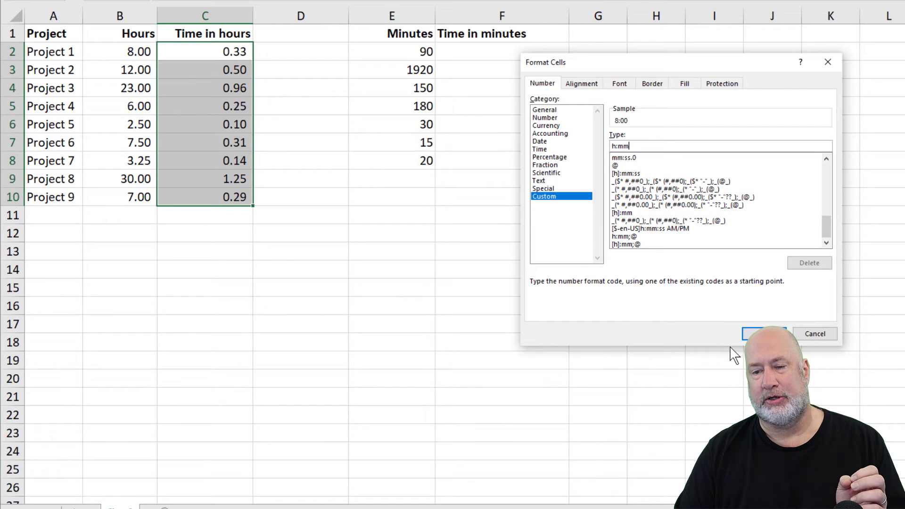
{"action": "left_click", "coordinate": [763, 333]}
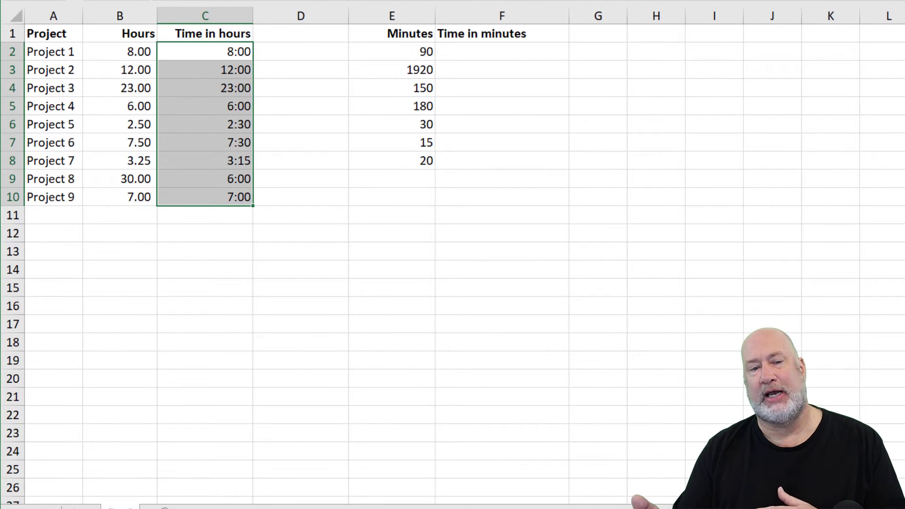
Change the hours column's custom format to [h]:mm so Project 8 reads 30:00.
{"action": "right_click", "coordinate": [223, 77]}
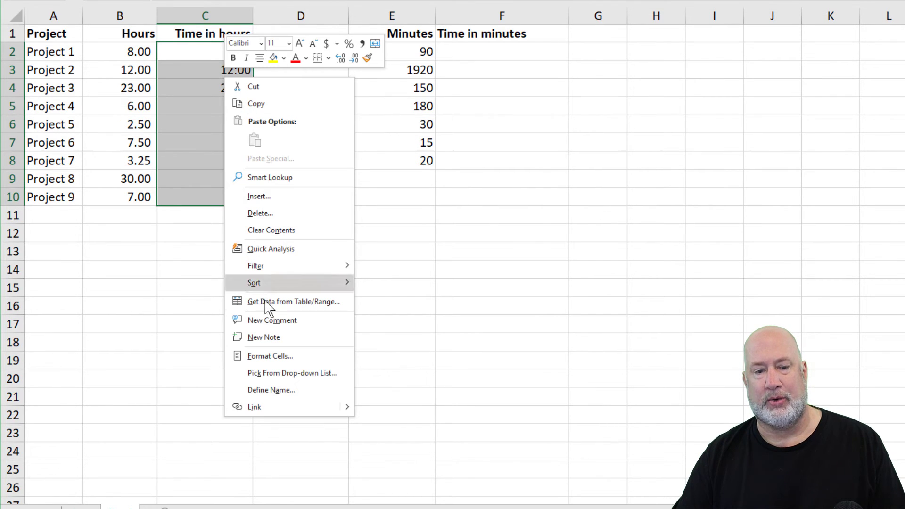
{"action": "left_click", "coordinate": [295, 354]}
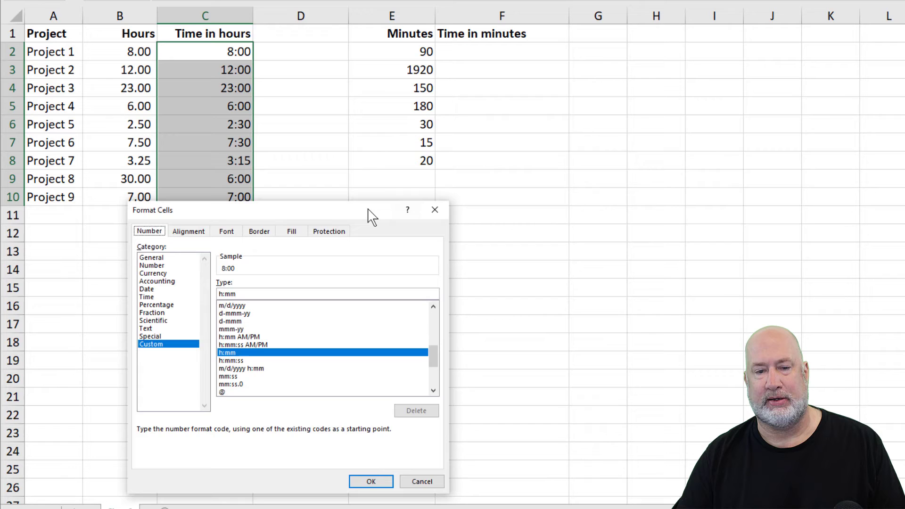
{"action": "left_click_drag", "start_coordinate": [370, 212], "coordinate": [502, 183]}
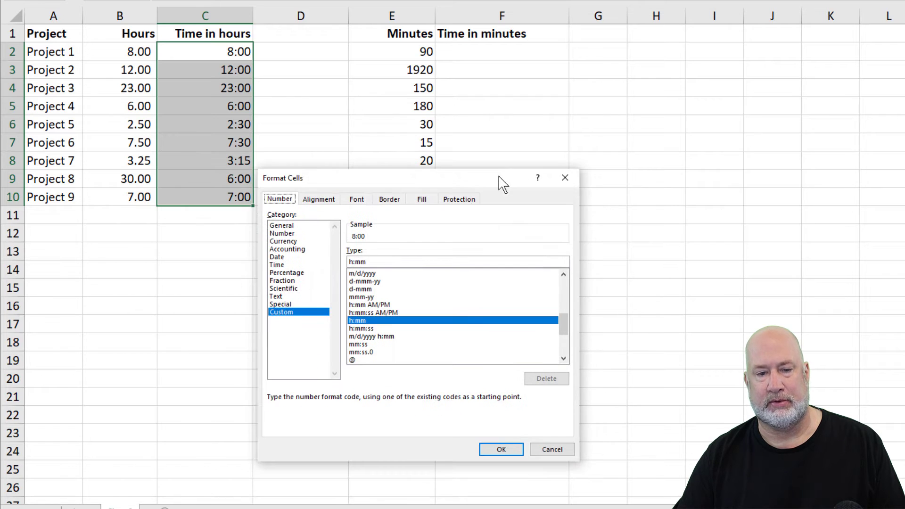
{"action": "left_click", "coordinate": [352, 262]}
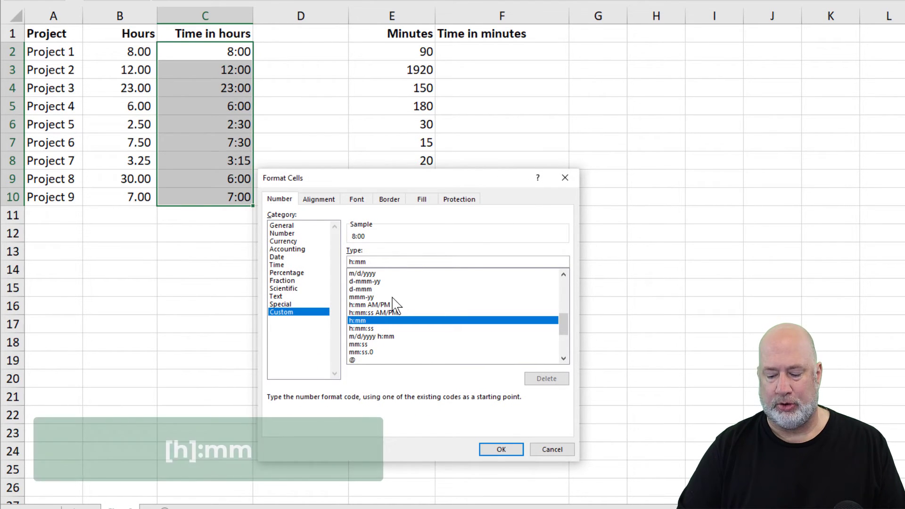
{"action": "type", "text": "[h"}
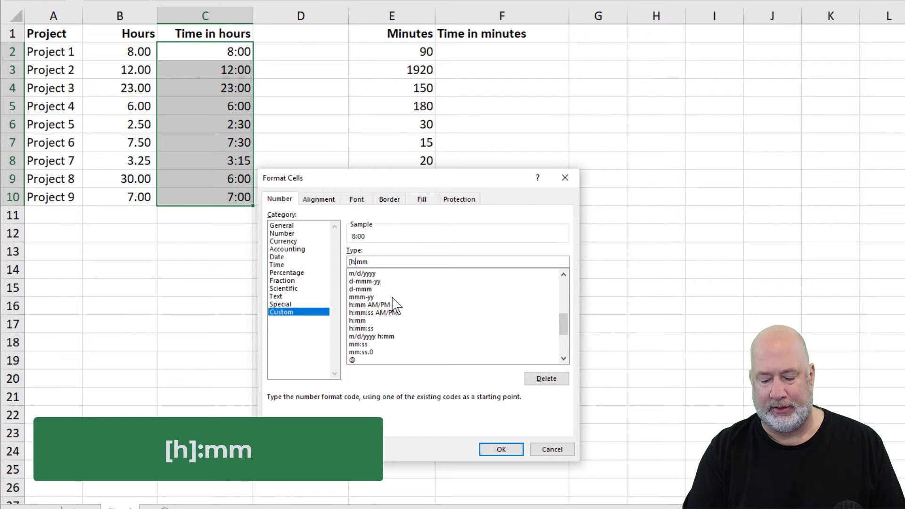
{"action": "type", "text": "]"}
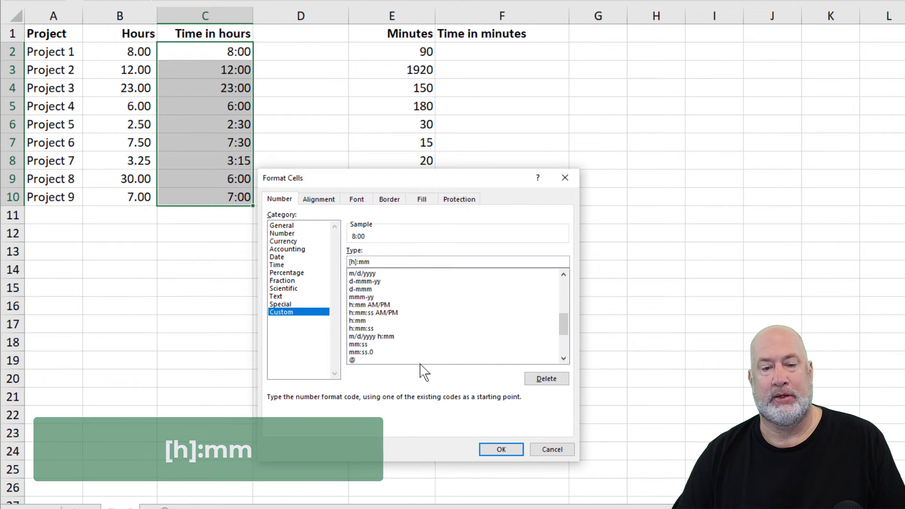
{"action": "left_click", "coordinate": [493, 449]}
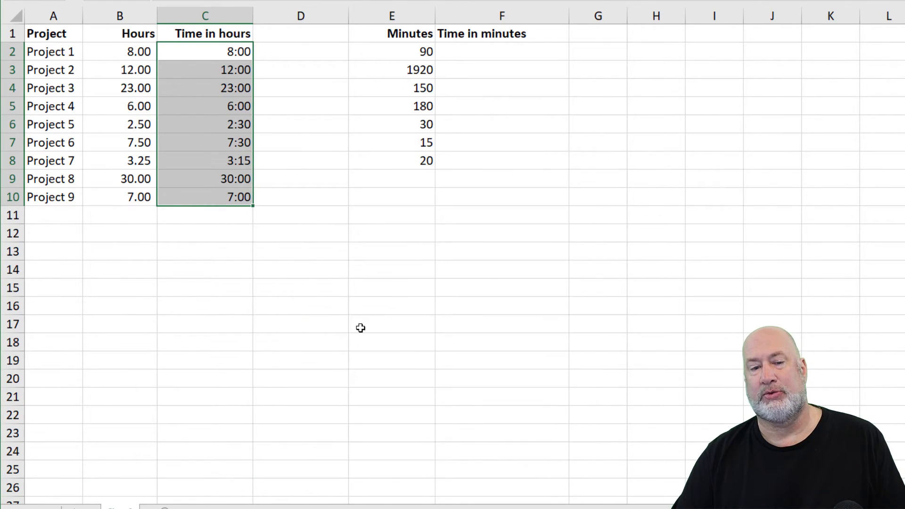
{"action": "left_click", "coordinate": [221, 182]}
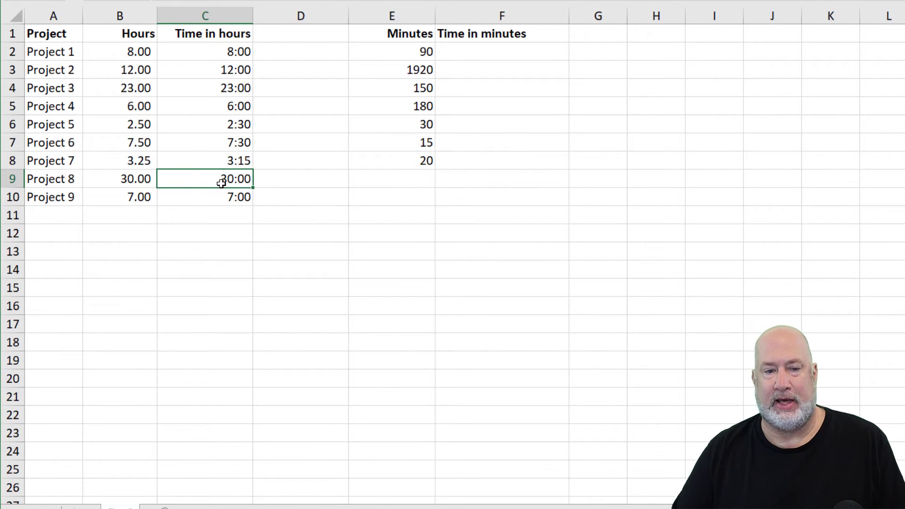
AutoSum C2:C12 into C13 to get a 99:15 hours total.
{"action": "left_click", "coordinate": [215, 251]}
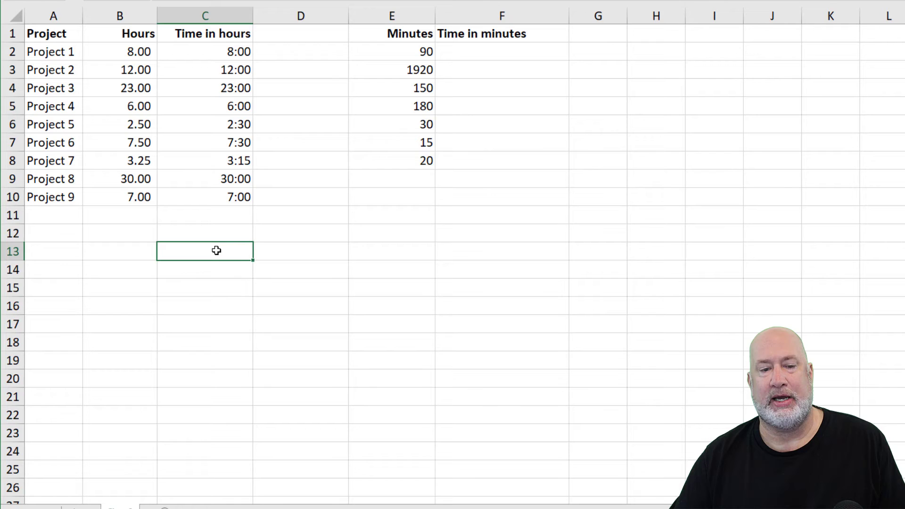
{"action": "key", "text": "alt+equal"}
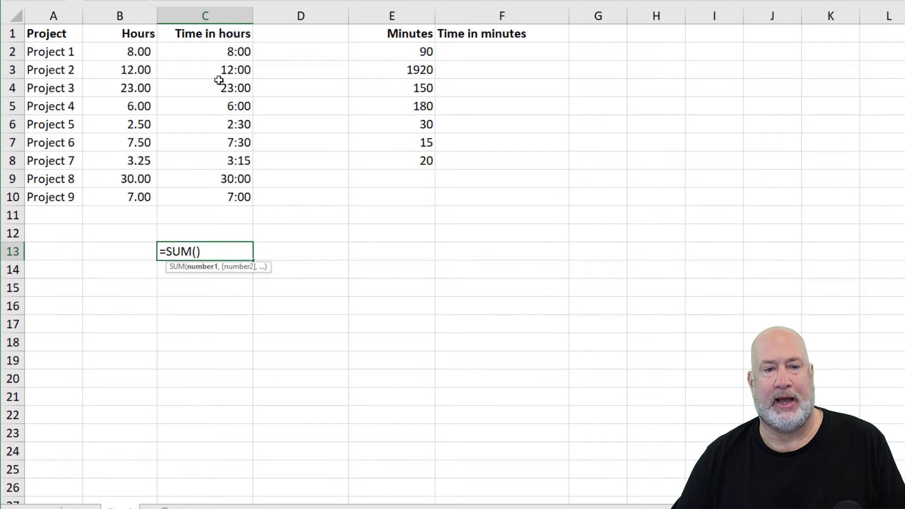
{"action": "left_click_drag", "start_coordinate": [217, 53], "coordinate": [212, 233]}
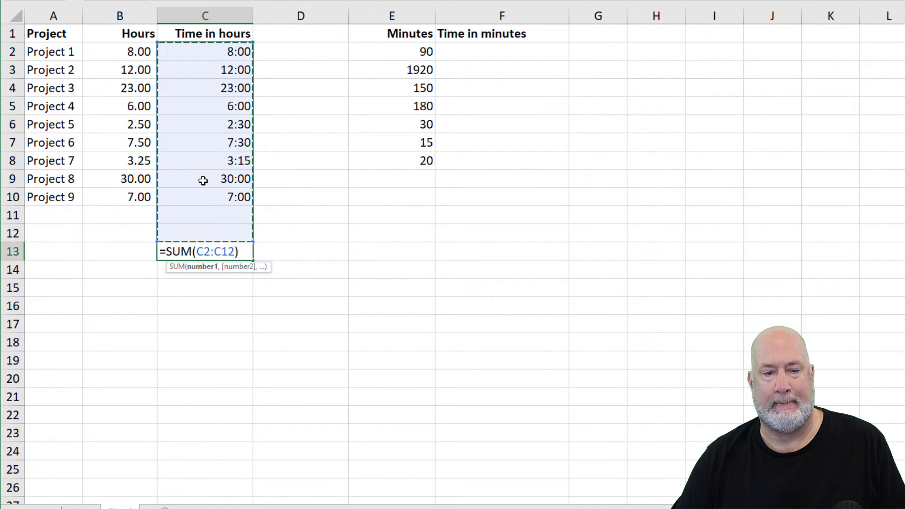
{"action": "key", "text": "Return"}
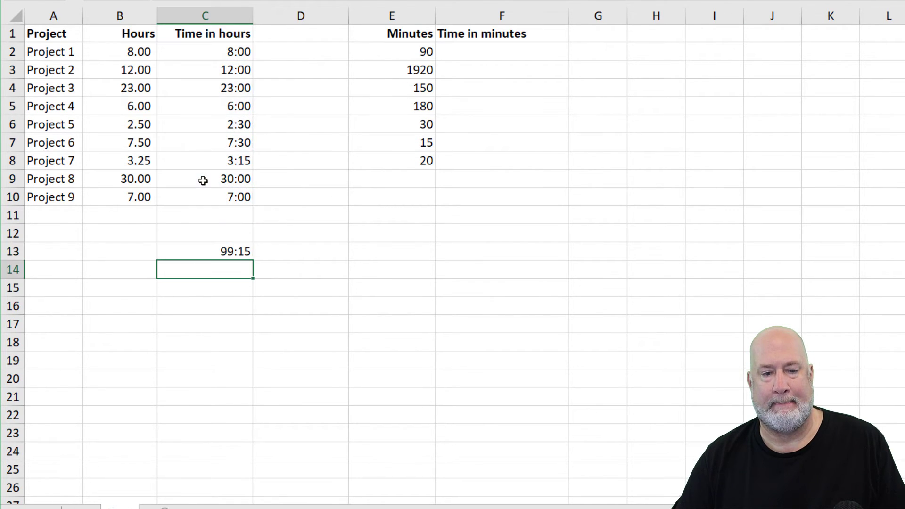
{"action": "left_click", "coordinate": [211, 255]}
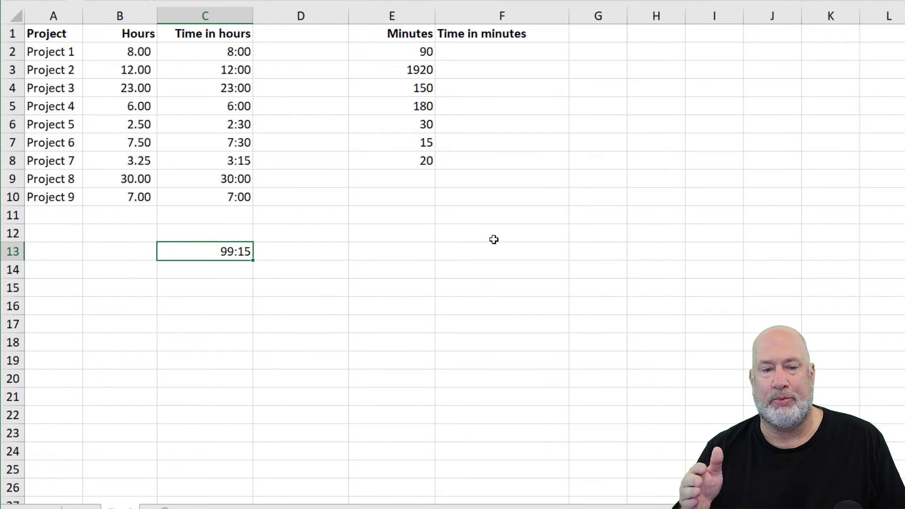
Enter =E2/1440 in F2 to convert the minutes to days.
{"action": "left_click", "coordinate": [473, 47]}
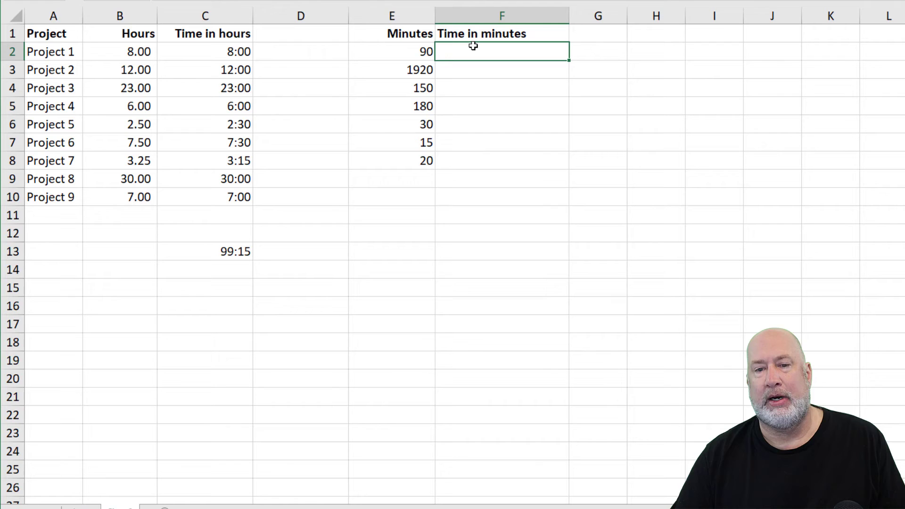
{"action": "type", "text": "="}
{"action": "key", "text": "Left"}
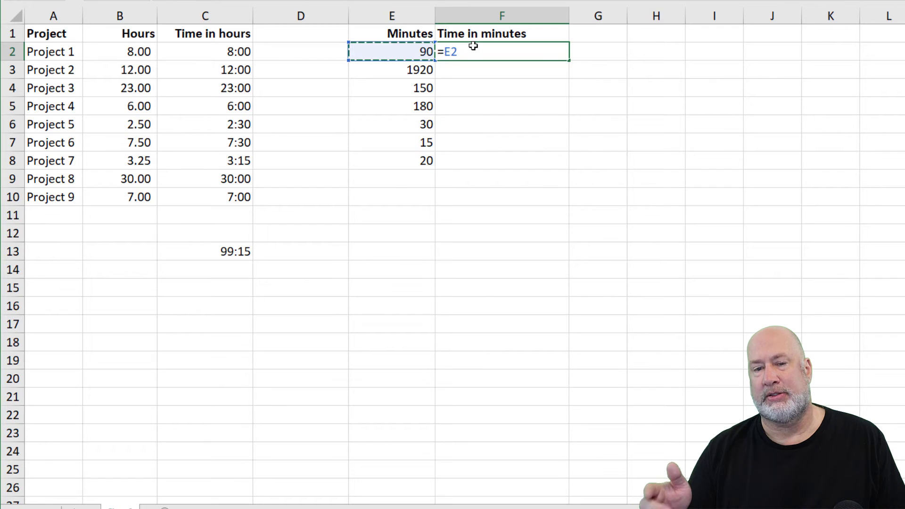
{"action": "type", "text": "/1440"}
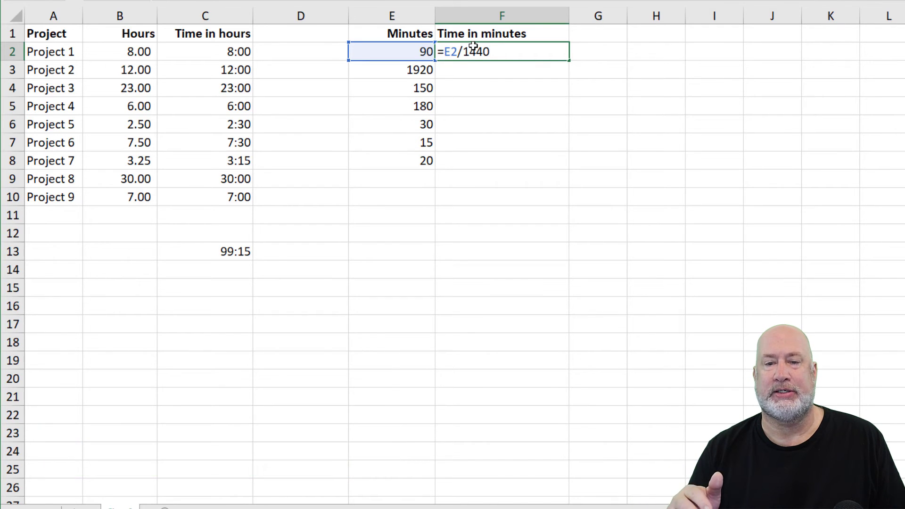
{"action": "key", "text": "ctrl+Return"}
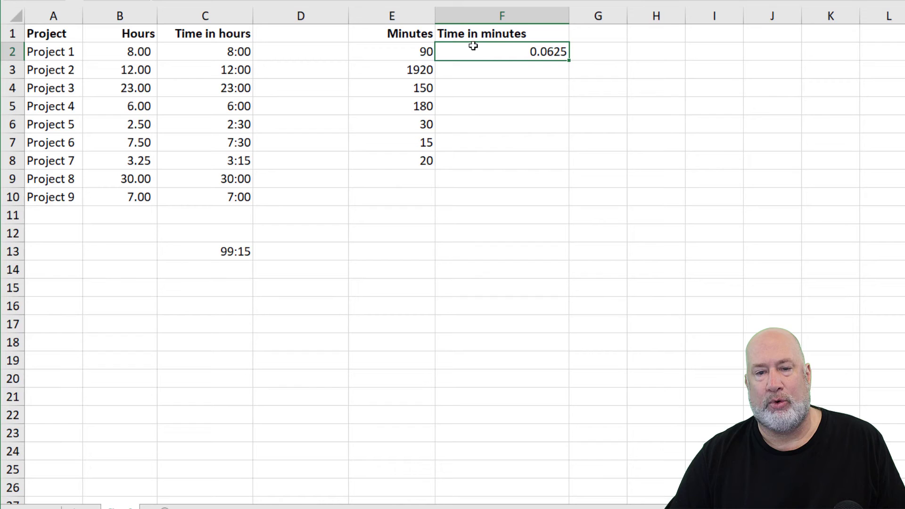
Change E3 to 125 minutes and fill the F2 formula down to F8.
{"action": "left_click", "coordinate": [420, 68]}
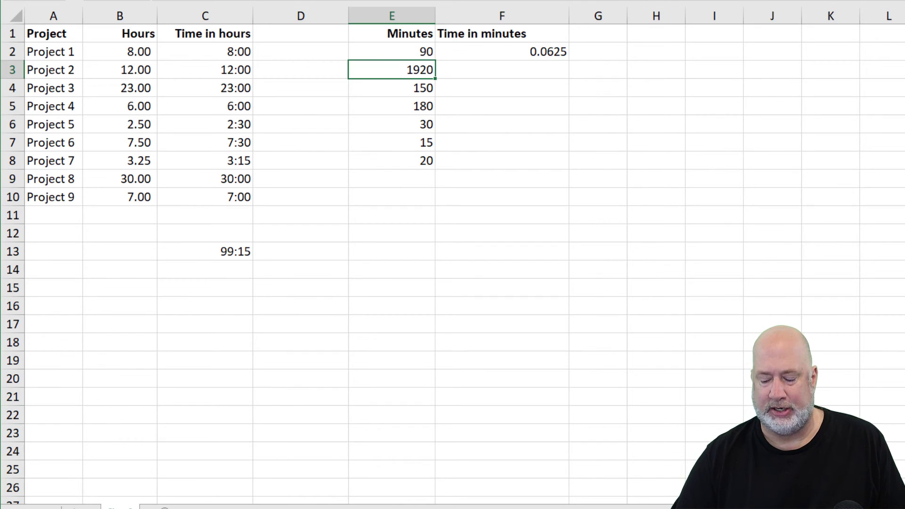
{"action": "type", "text": "=60*2"}
{"action": "key", "text": "Return"}
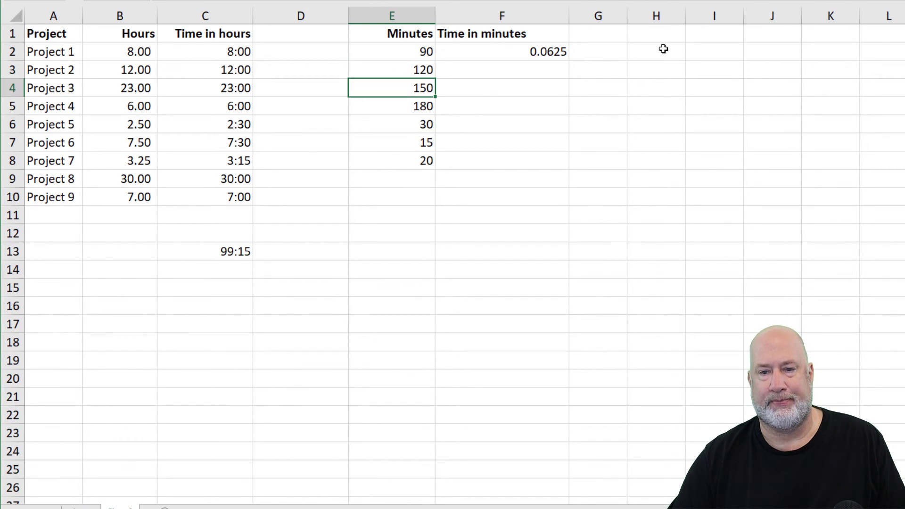
{"action": "left_click", "coordinate": [373, 71]}
{"action": "type", "text": "125"}
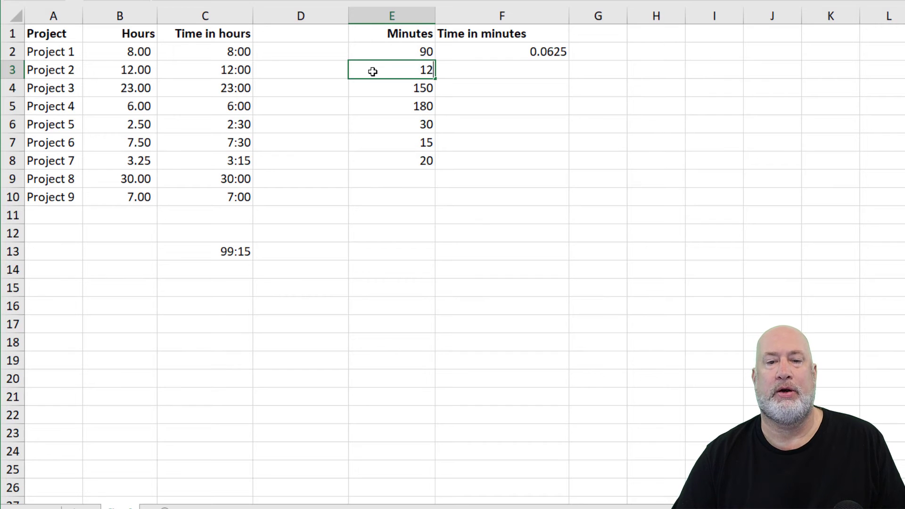
{"action": "key", "text": "Return"}
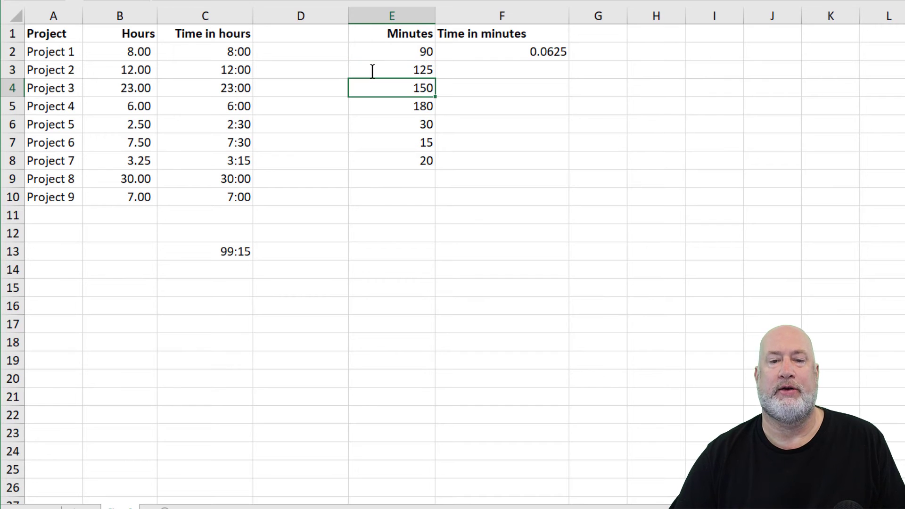
{"action": "left_click", "coordinate": [533, 53]}
{"action": "left_click_drag", "start_coordinate": [569, 60], "coordinate": [566, 169]}
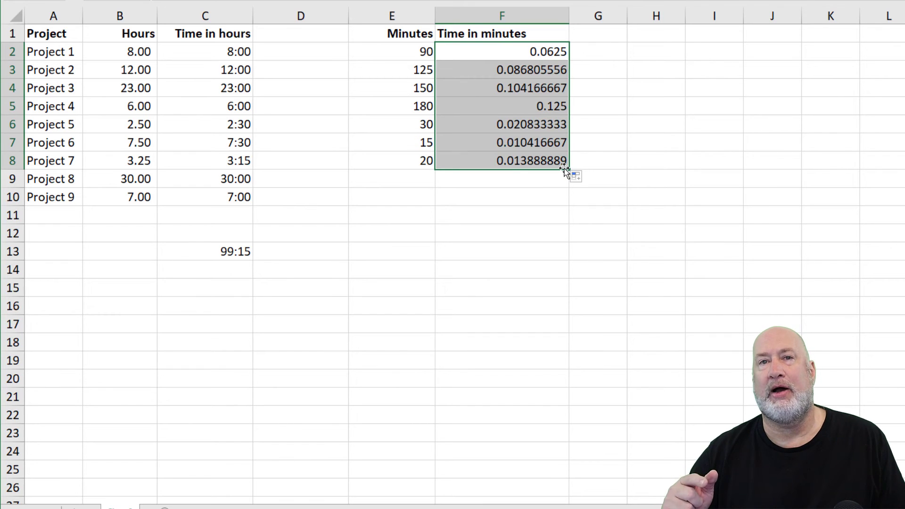
Format F2:F8 with the custom [h]:mm code, so F2 shows 1:30.
{"action": "right_click", "coordinate": [536, 85]}
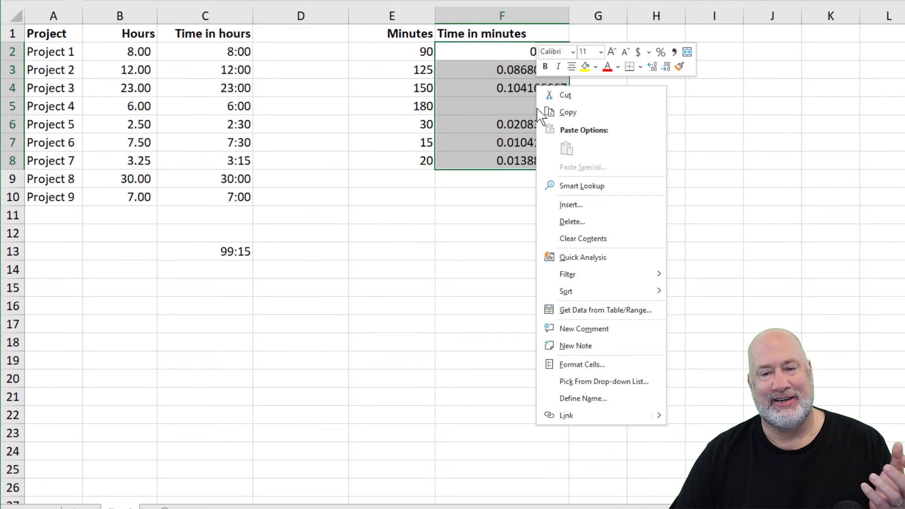
{"action": "left_click", "coordinate": [586, 365]}
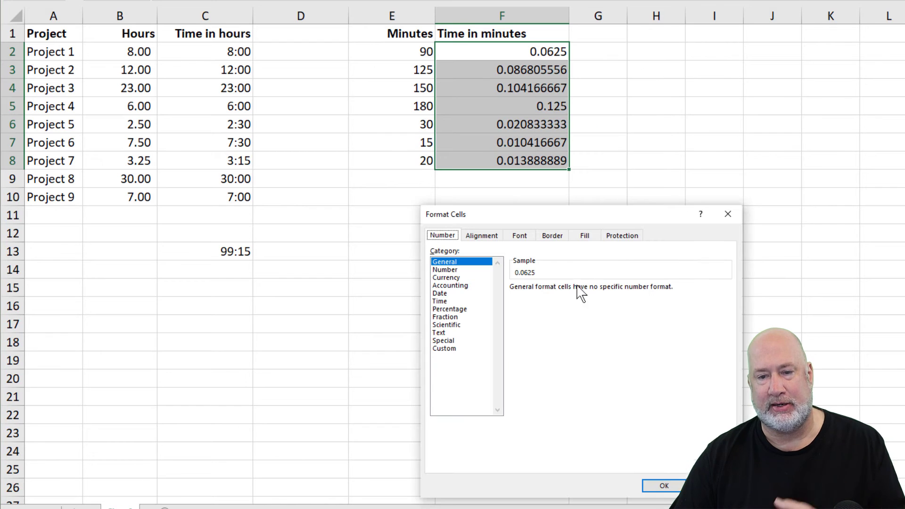
{"action": "left_click", "coordinate": [449, 351]}
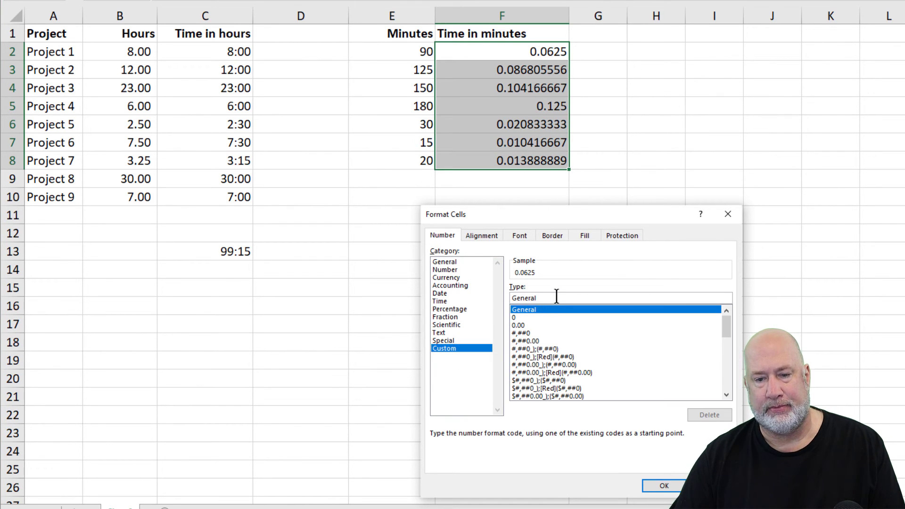
{"action": "type", "text": "h:mm"}
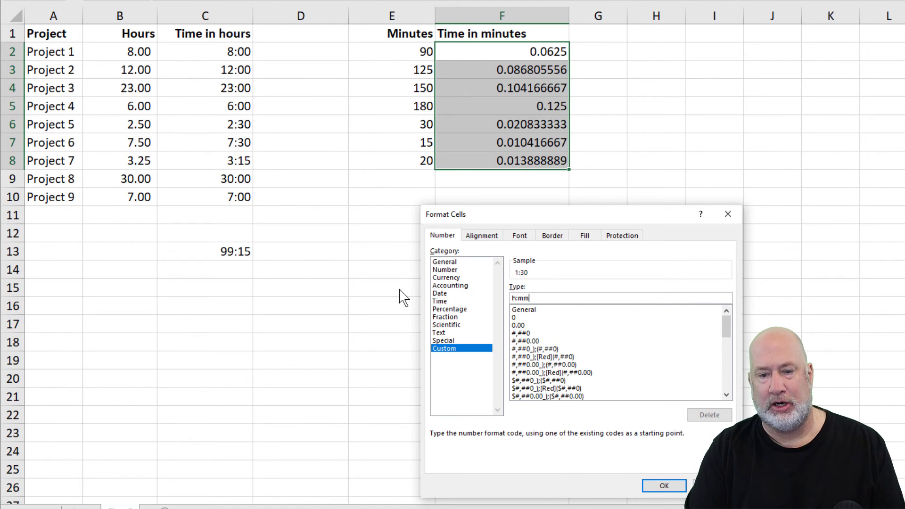
{"action": "key", "text": "Left"}
{"action": "key", "text": "Left"}
{"action": "key", "text": "Left"}
{"action": "key", "text": "Left"}
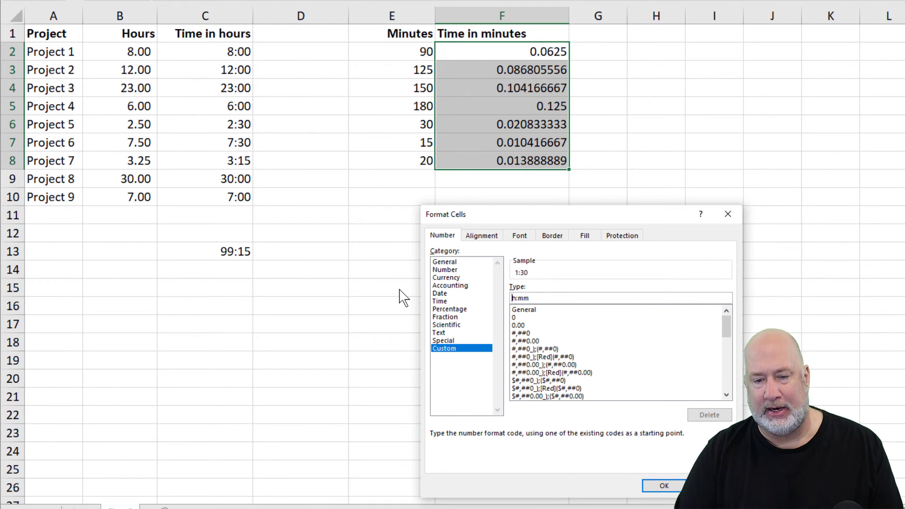
{"action": "type", "text": "[h"}
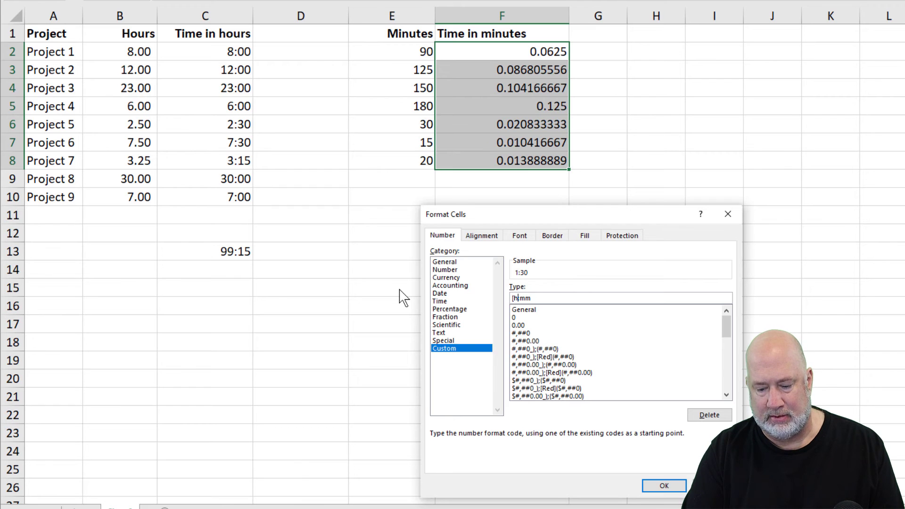
{"action": "type", "text": "]"}
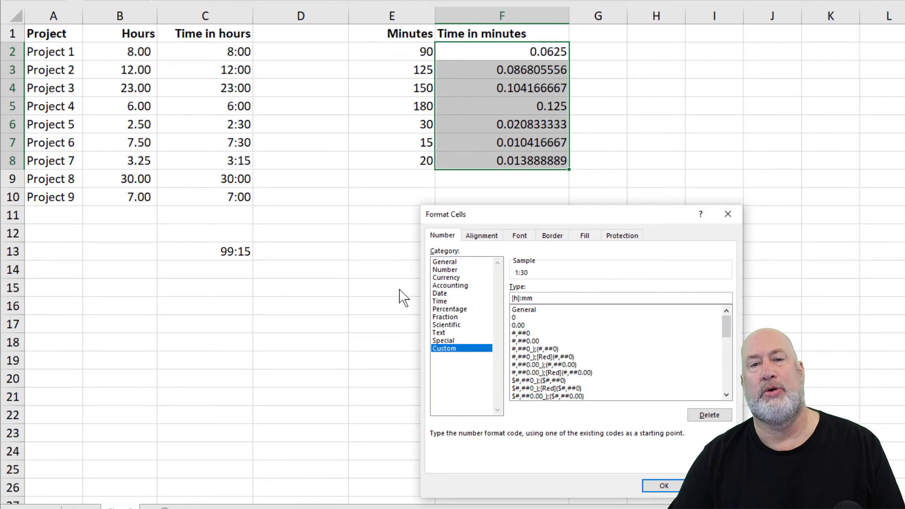
{"action": "left_click", "coordinate": [658, 485]}
{"action": "left_click", "coordinate": [520, 51]}
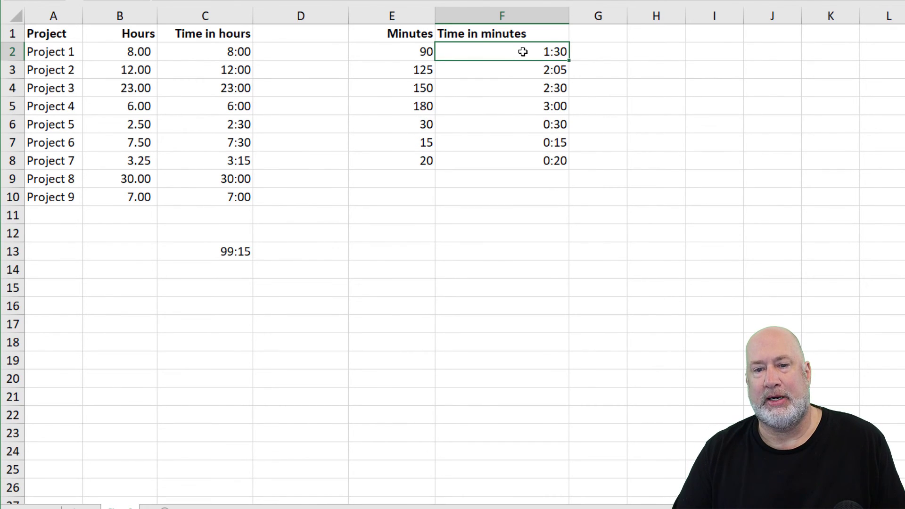
{"action": "key", "text": "Down"}
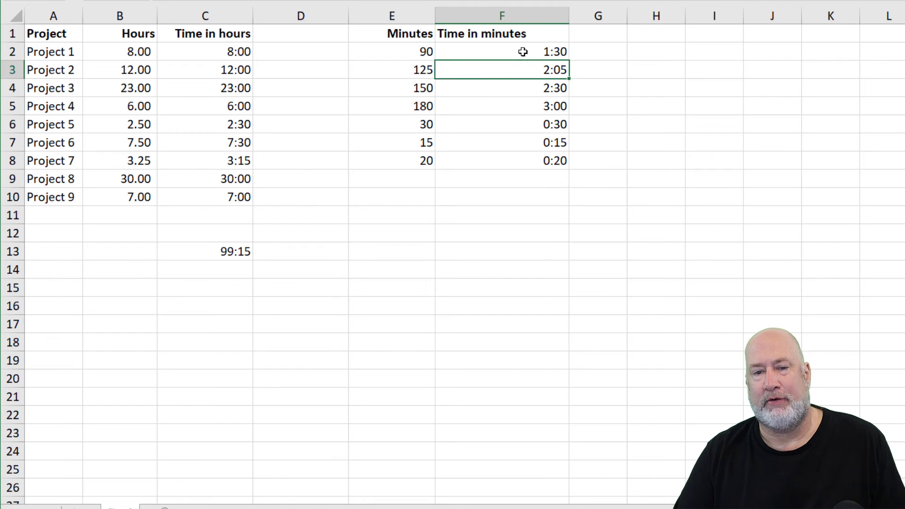
{"action": "key", "text": "Left"}
{"action": "key", "text": "Right"}
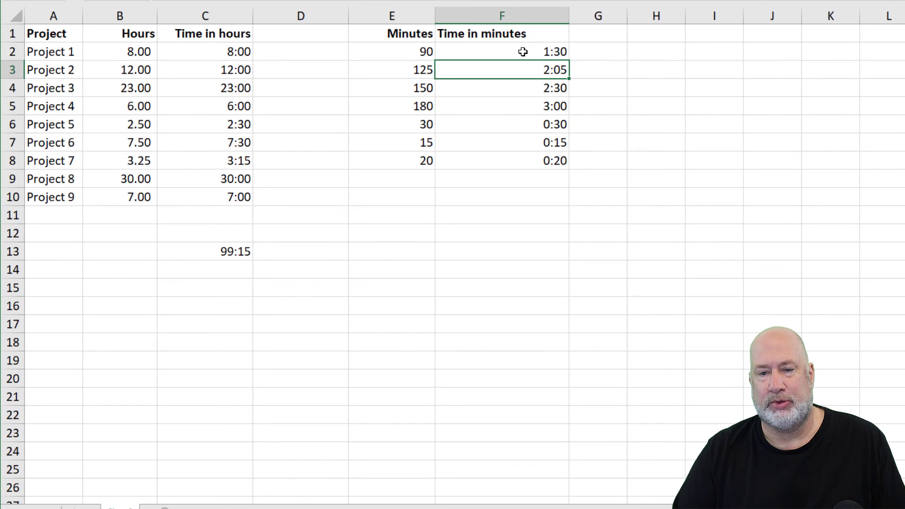
{"action": "key", "text": "Down"}
{"action": "key", "text": "Down"}
{"action": "key", "text": "Down"}
{"action": "key", "text": "Down"}
{"action": "key", "text": "Down"}
{"action": "key", "text": "Down"}
{"action": "key", "text": "Down"}
{"action": "key", "text": "Down"}
{"action": "key", "text": "Down"}
{"action": "key", "text": "Down"}
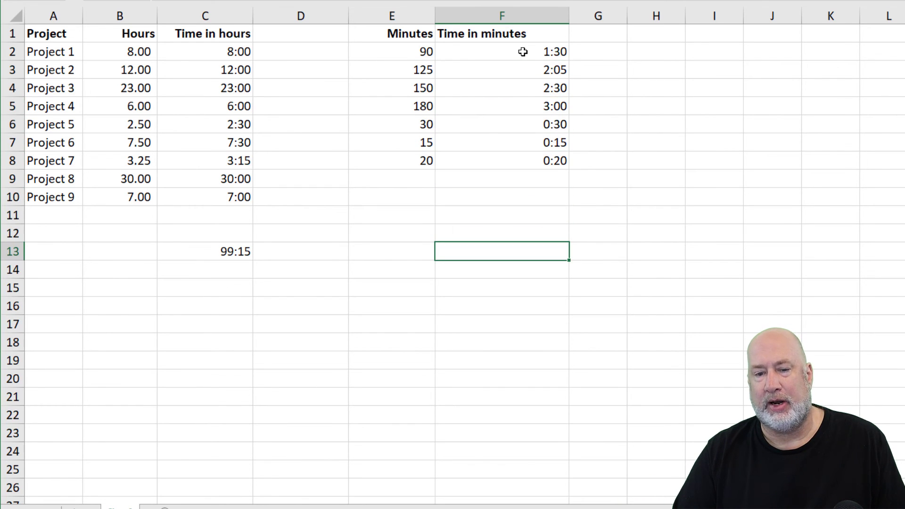